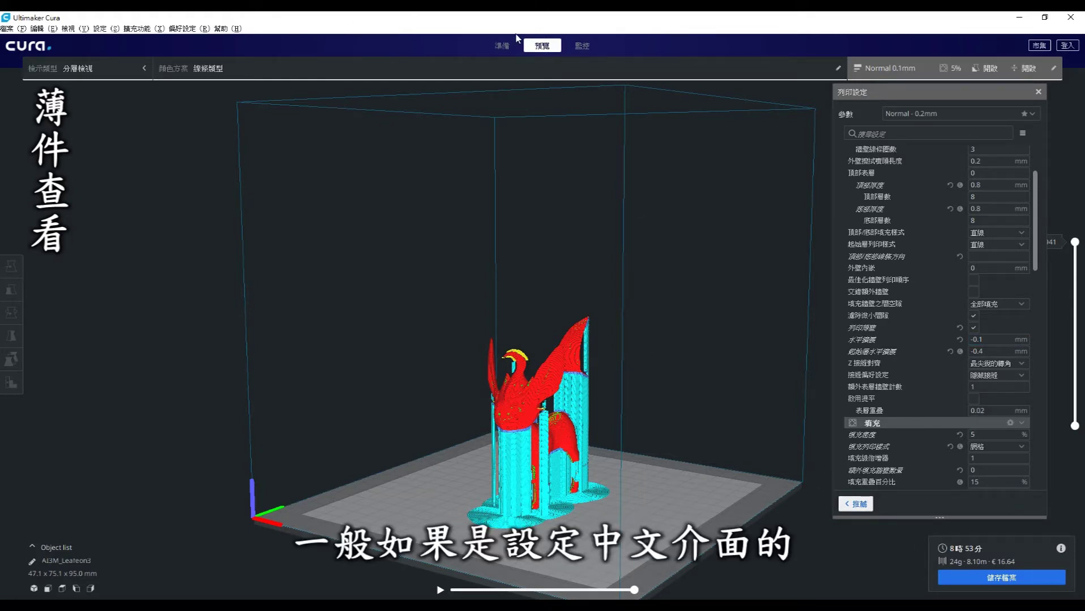
# Step: Check the line-type colour legend, then zoom in and out on the sliced phoenix
pyautogui.click(217, 70)
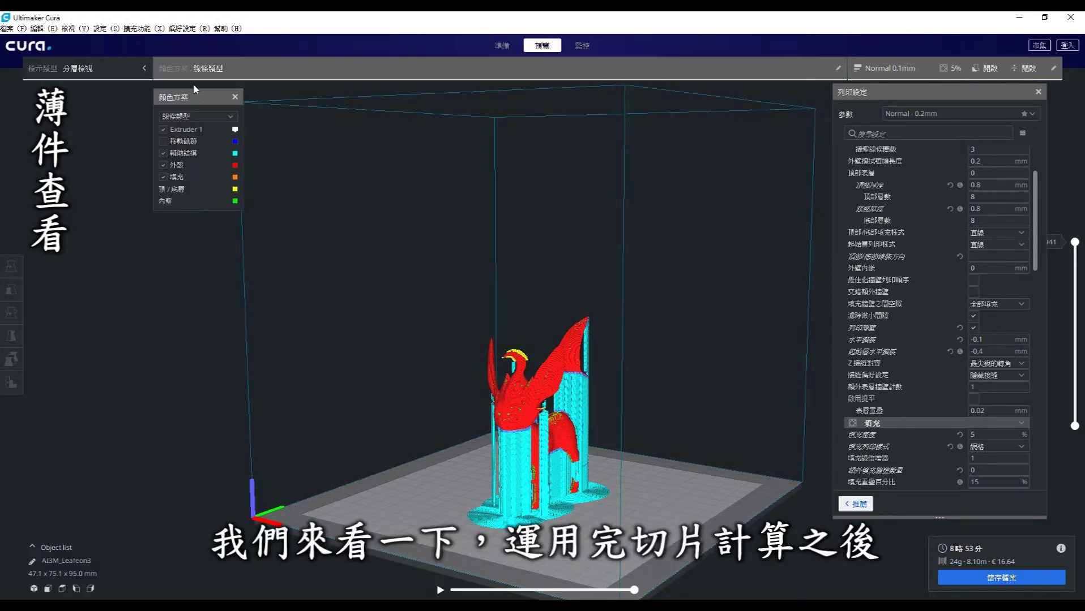
pyautogui.click(235, 98)
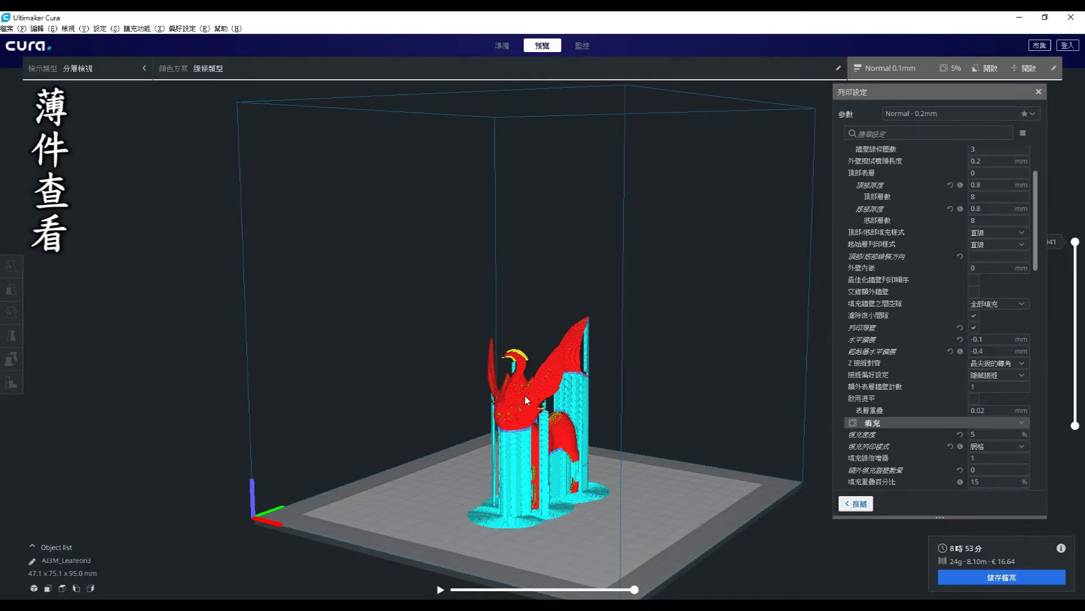
pyautogui.scroll(2, 530, 373)
pyautogui.scroll(2, 510, 366)
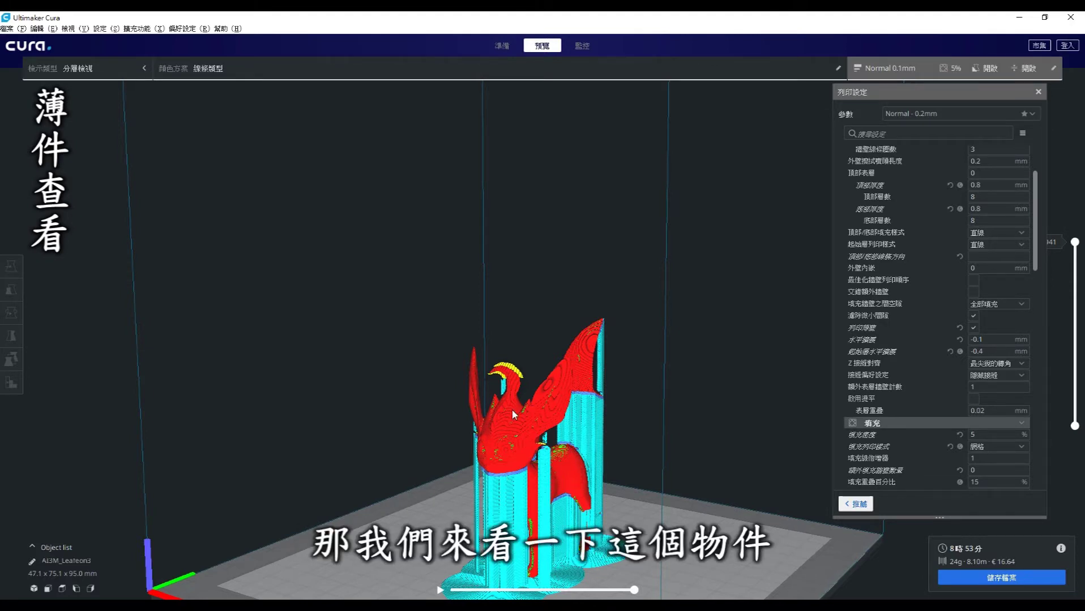
pyautogui.scroll(-3, 512, 412)
pyautogui.scroll(-3, 511, 408)
pyautogui.write('-0.2')
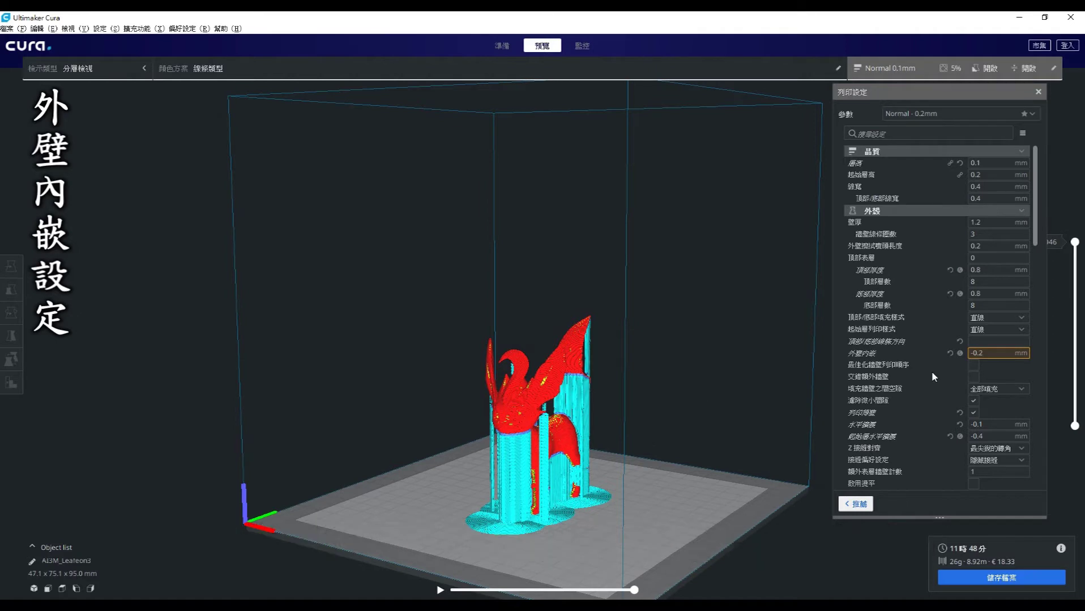
# Step: Confirm the -0.2 mm outer wall inset entry and bring the line-type colour legend back up
pyautogui.click(997, 306)
pyautogui.press('Tab')
pyautogui.press('Tab')
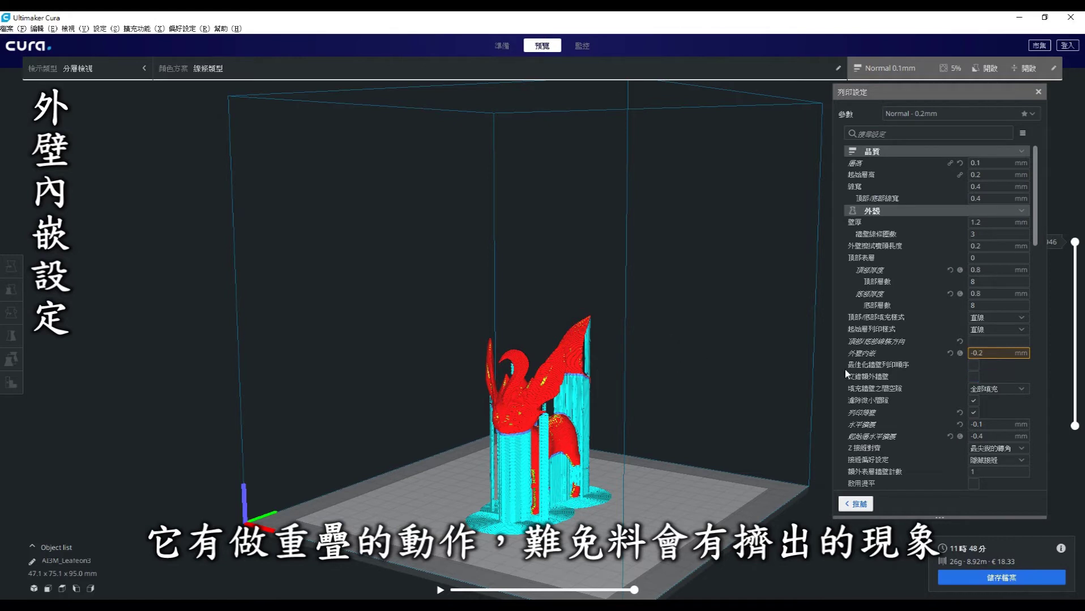
pyautogui.click(215, 69)
pyautogui.click(235, 98)
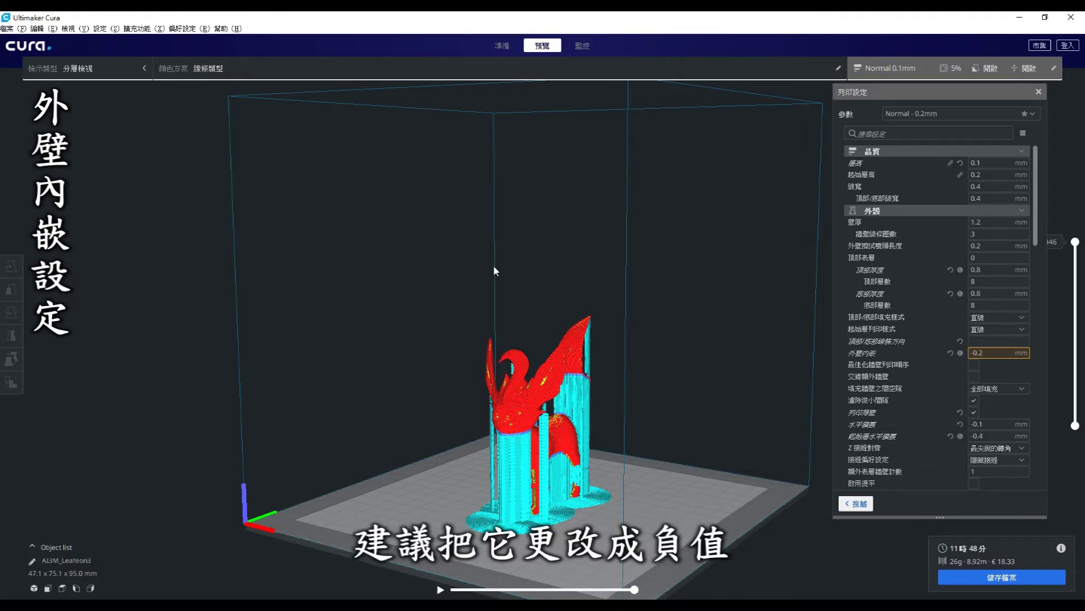
pyautogui.click(204, 73)
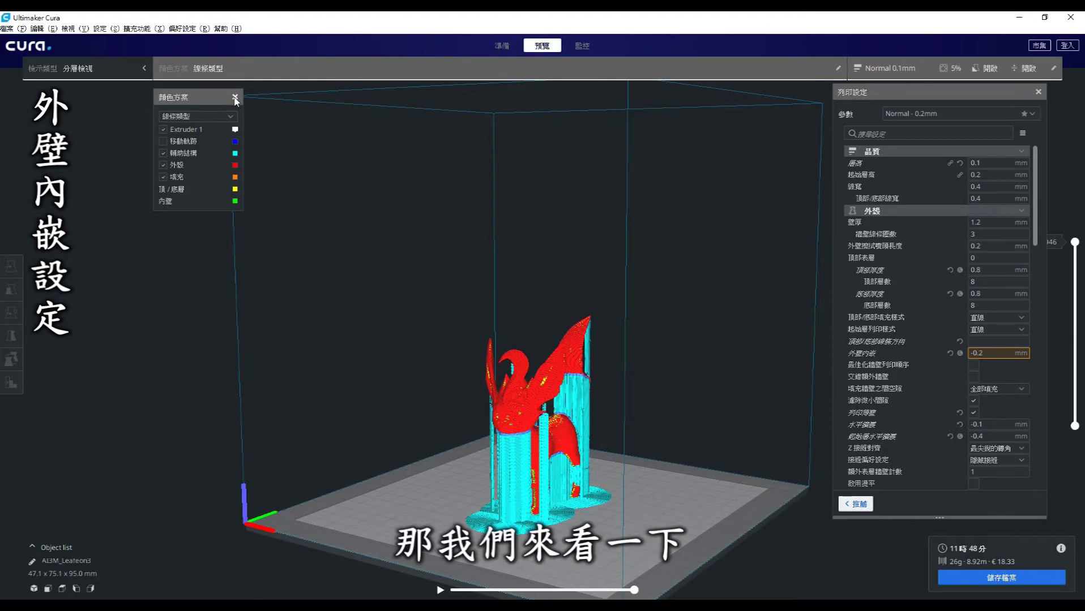
# Step: Close the colour legend and zoom in and out on the phoenix's red outer walls
pyautogui.click(235, 98)
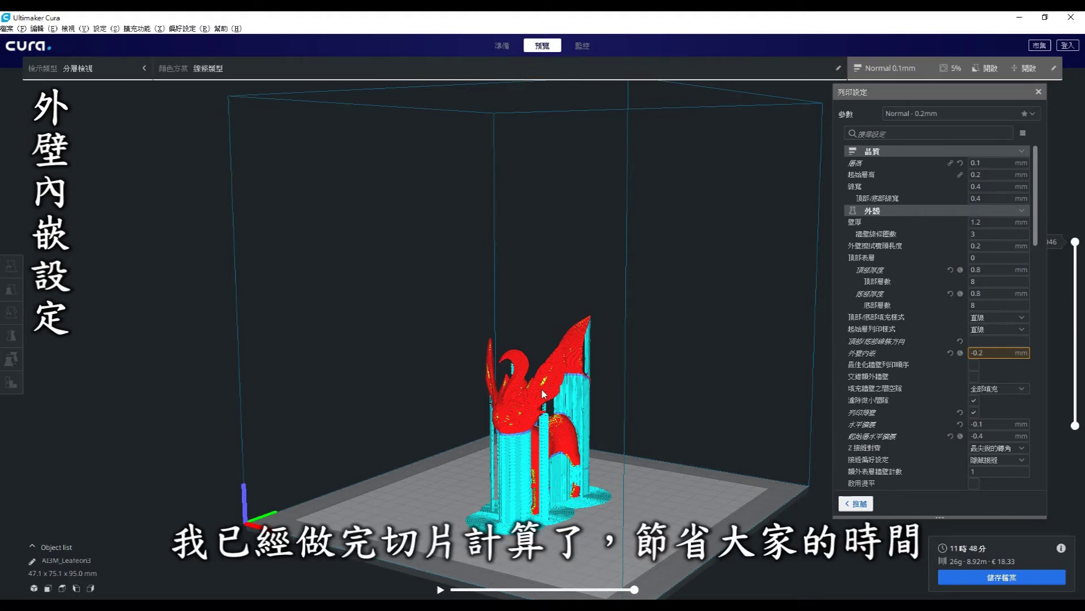
pyautogui.scroll(2, 542, 395)
pyautogui.scroll(2, 542, 395)
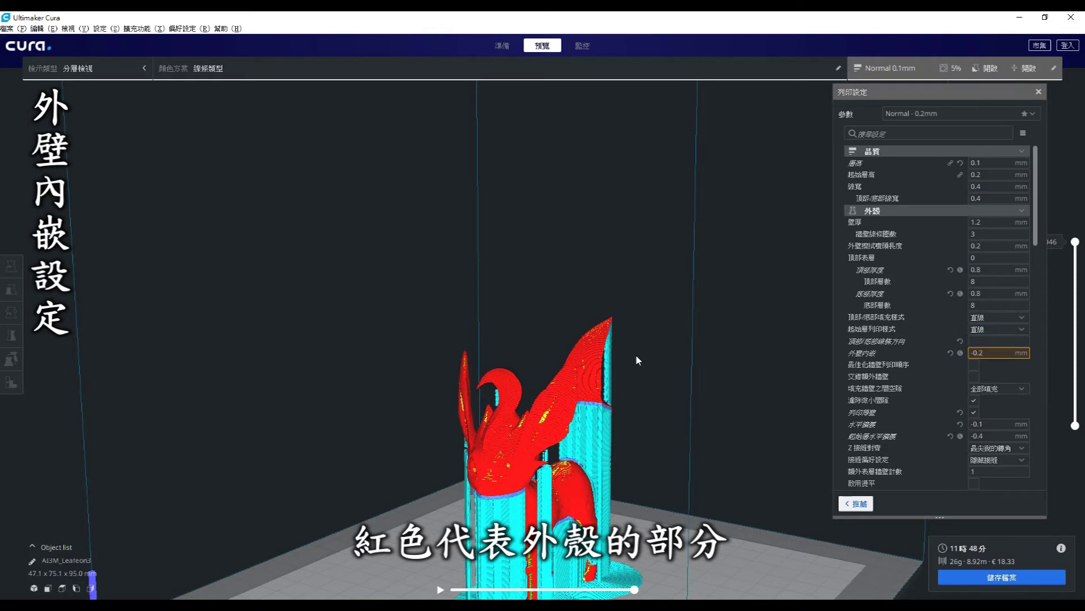
pyautogui.scroll(-3, 636, 357)
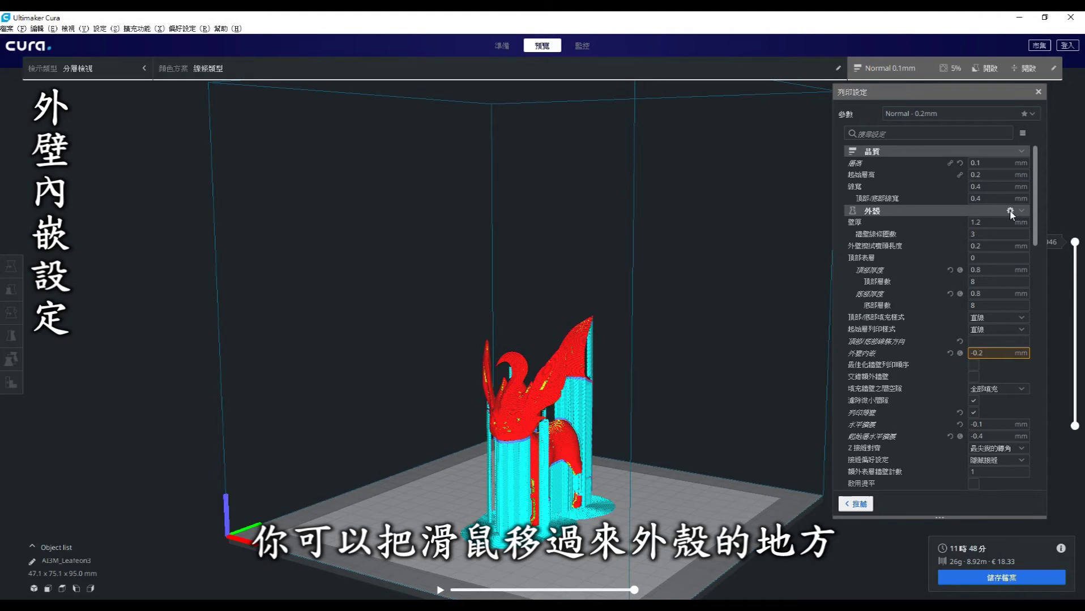
# Step: Tick Outer Wall Inset as visible in the Shell setting visibility preferences, then close them
pyautogui.click(1010, 211)
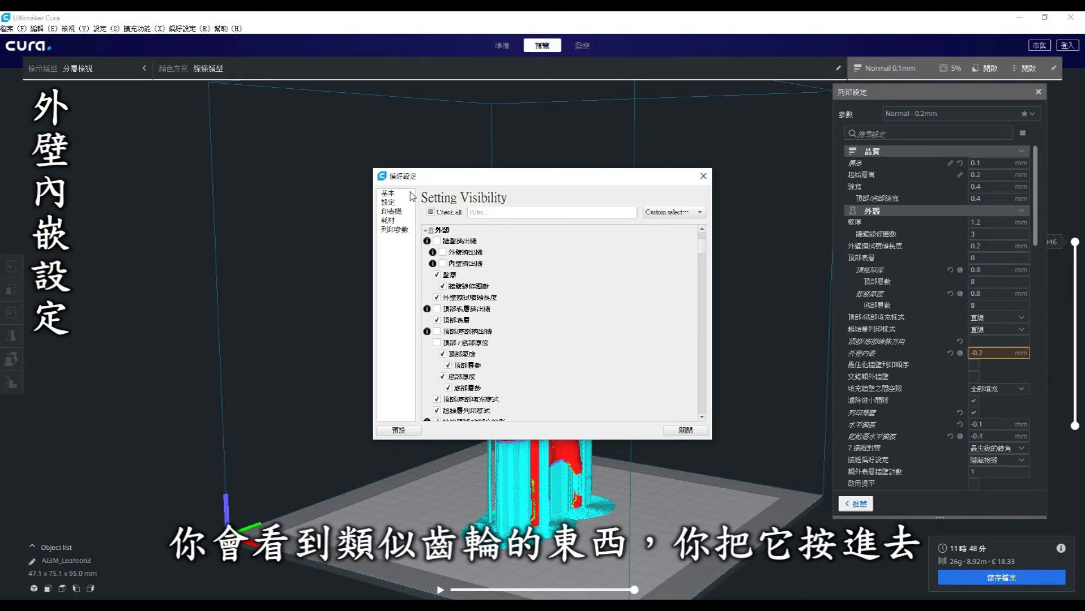
pyautogui.click(391, 202)
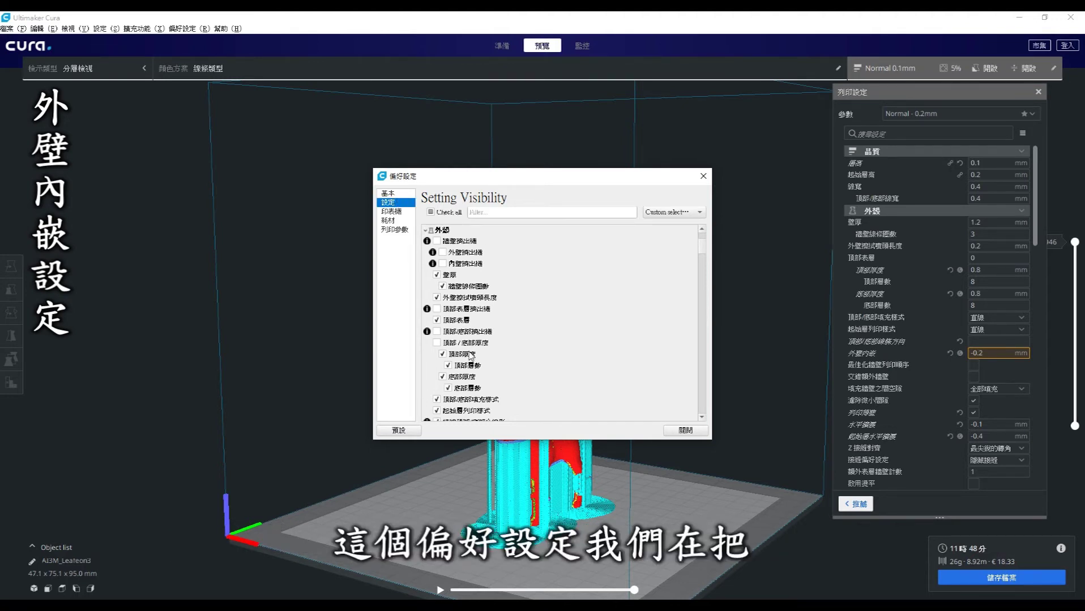
pyautogui.scroll(2, 705, 256)
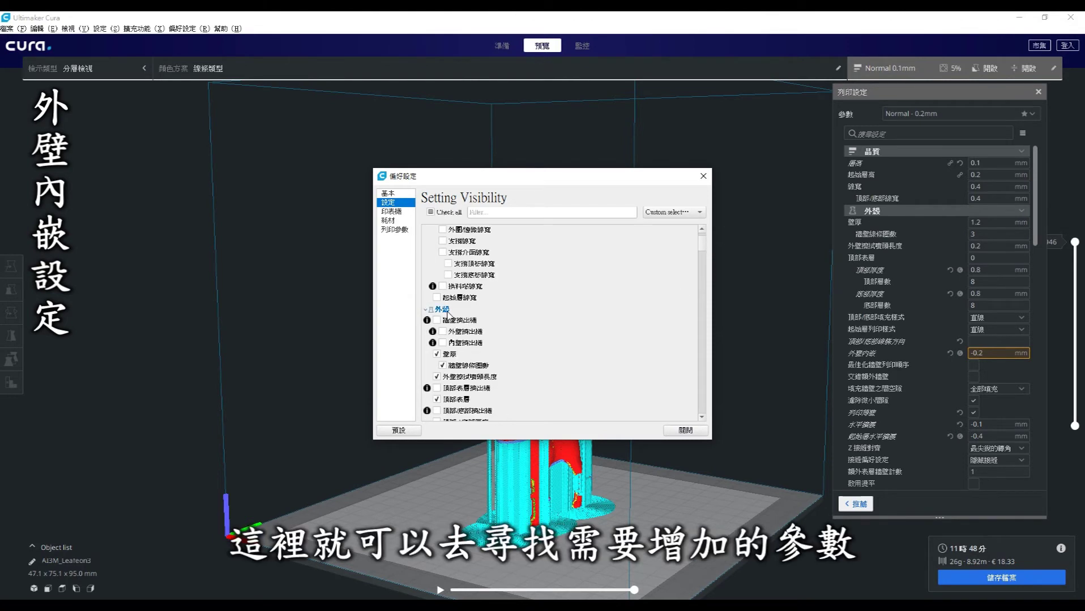
pyautogui.scroll(-2, 503, 329)
pyautogui.scroll(-2, 503, 329)
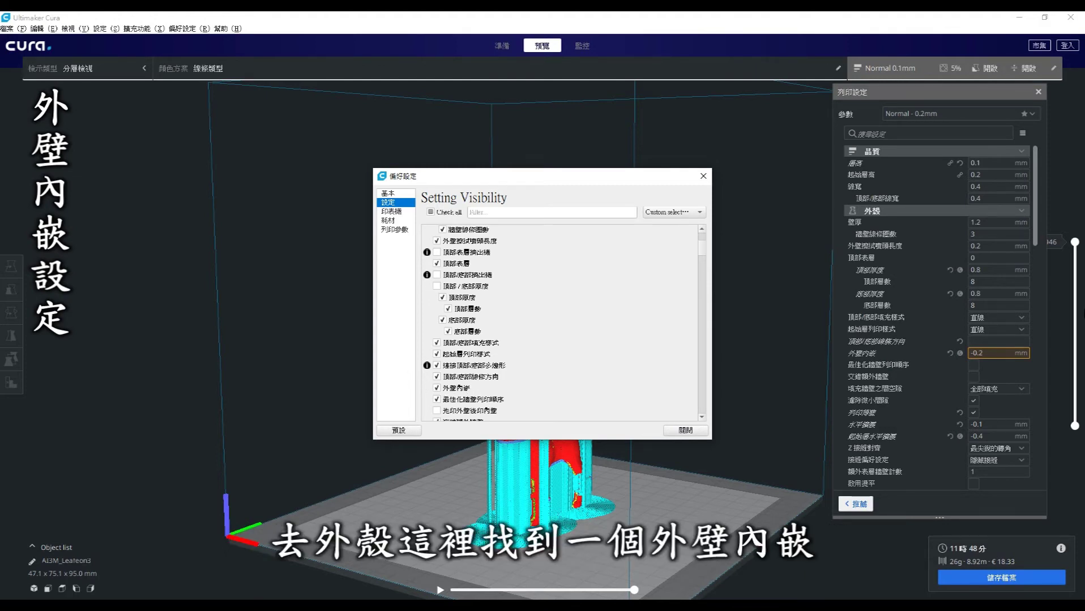
pyautogui.click(682, 431)
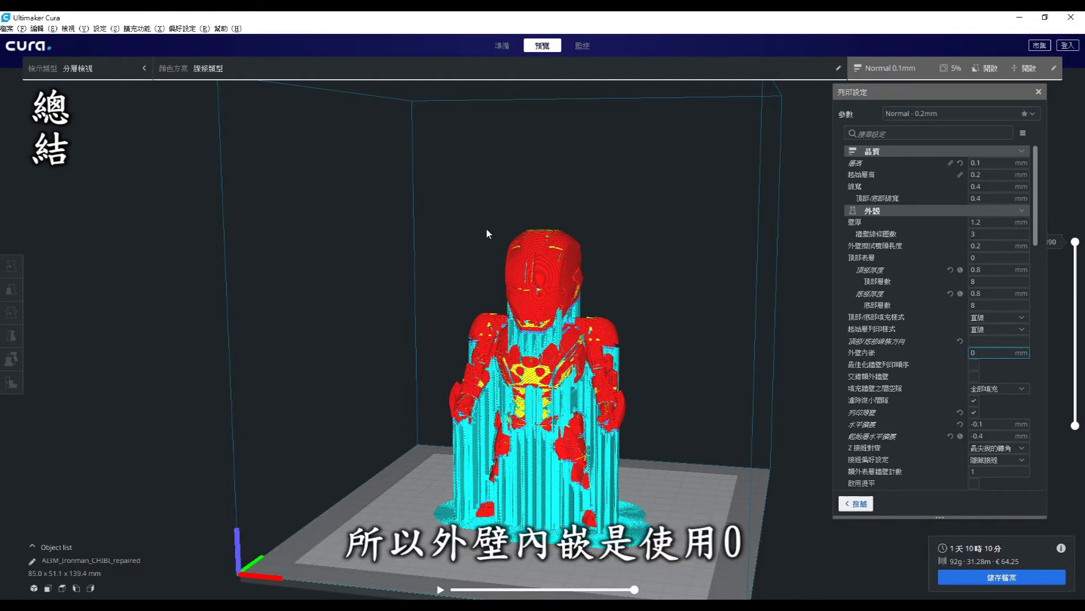
# Step: Orbit the view around the sliced Iron Man model at 0 mm outer wall inset
pyautogui.moveTo(861, 352)
pyautogui.moveTo(776, 385); pyautogui.dragTo(809, 400, button='right')
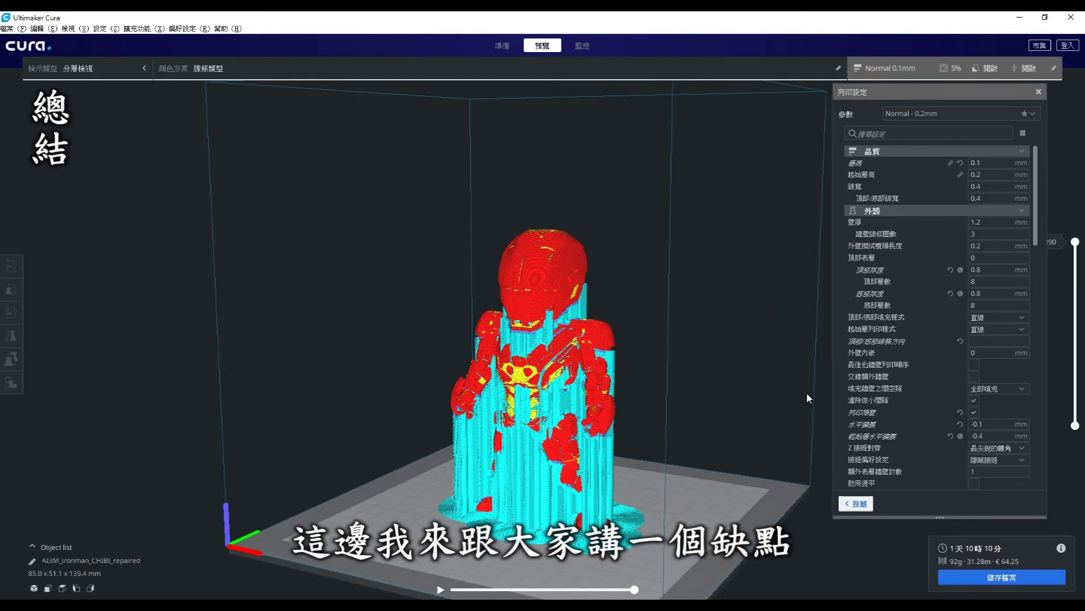